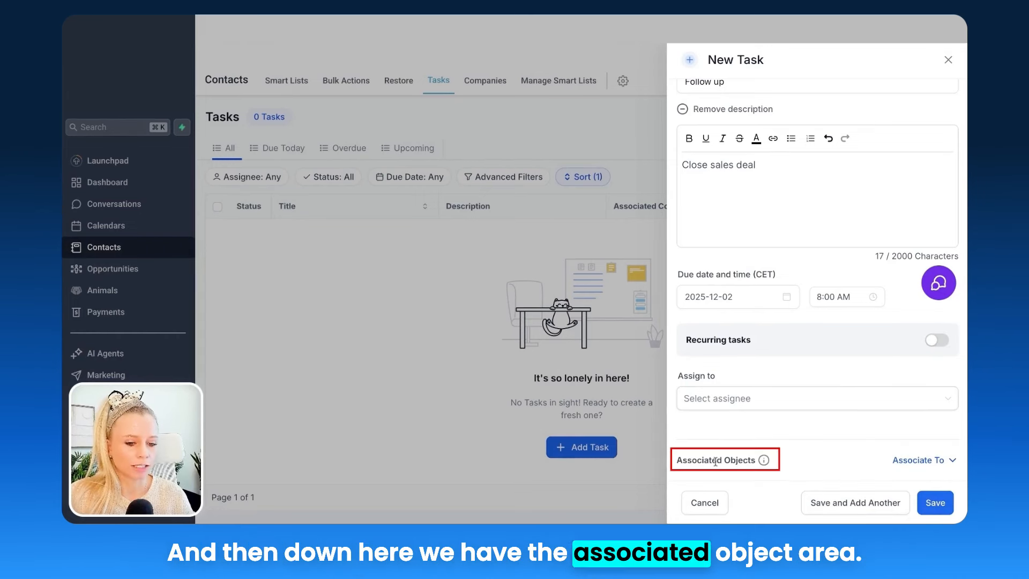
# Step: Check Contacts, Opportunities, Companies and Animals as the task's associated object types
pyautogui.moveTo(764, 460)
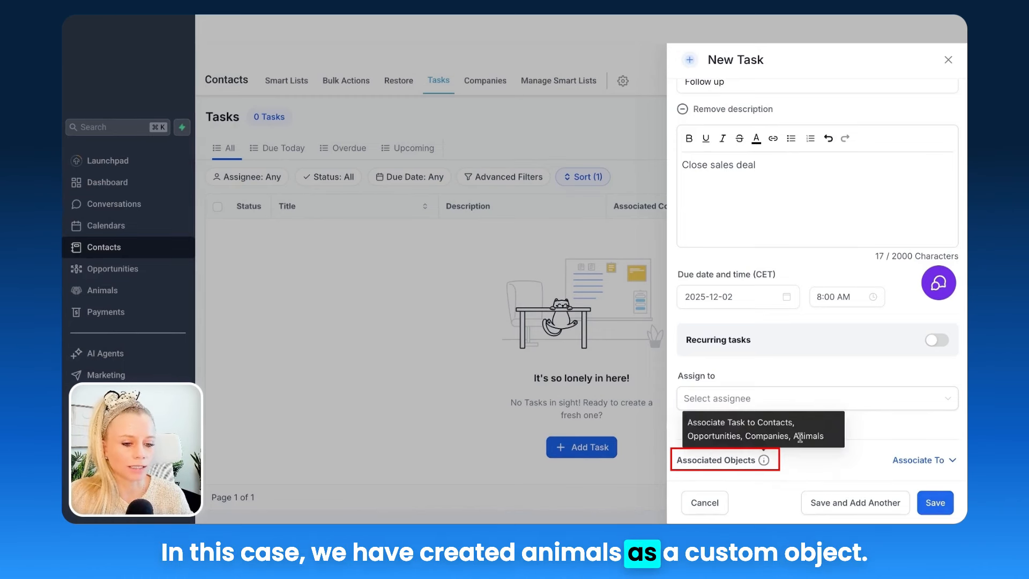
pyautogui.click(943, 461)
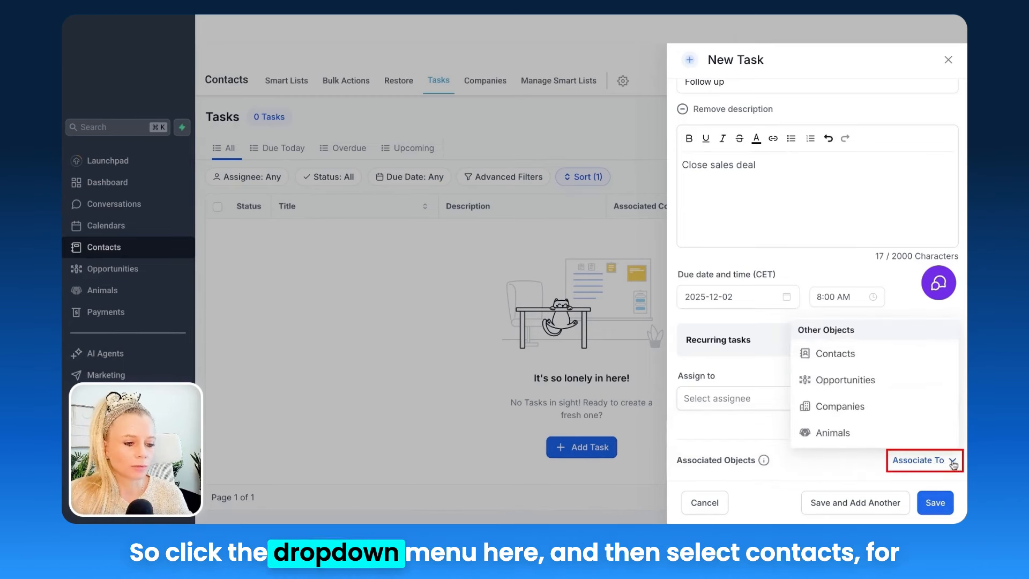
pyautogui.click(876, 361)
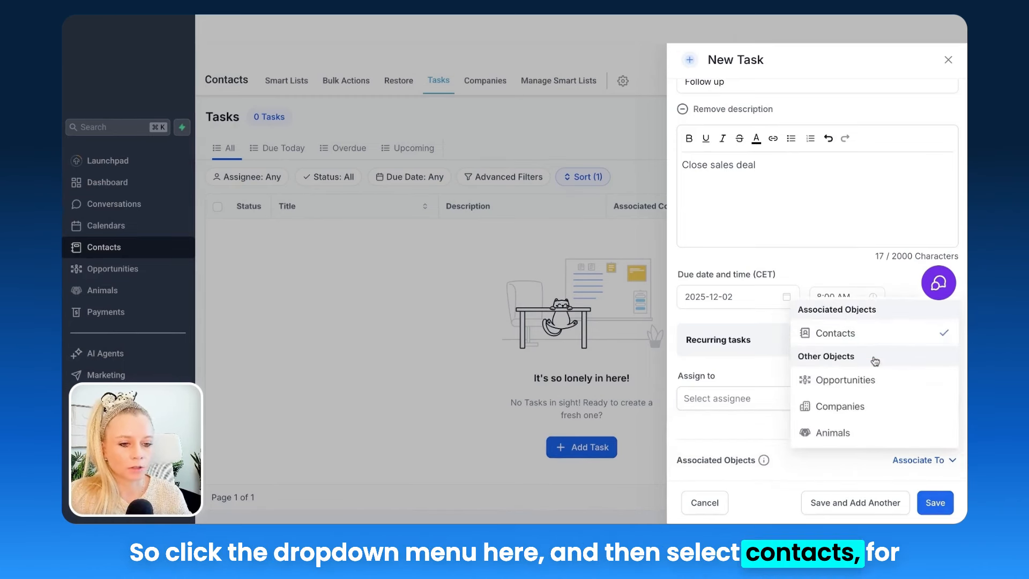
pyautogui.click(882, 381)
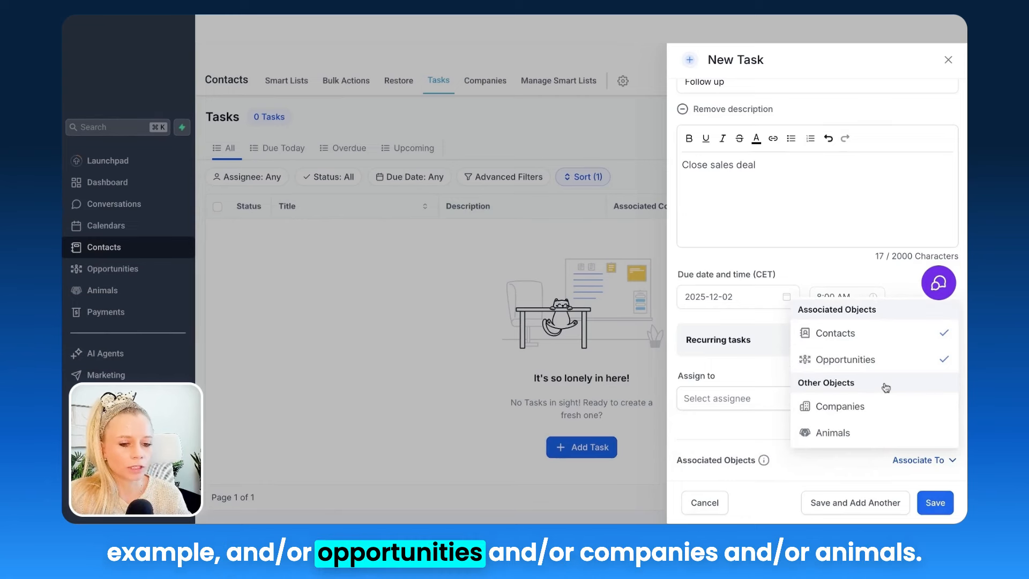
pyautogui.click(886, 406)
pyautogui.click(885, 431)
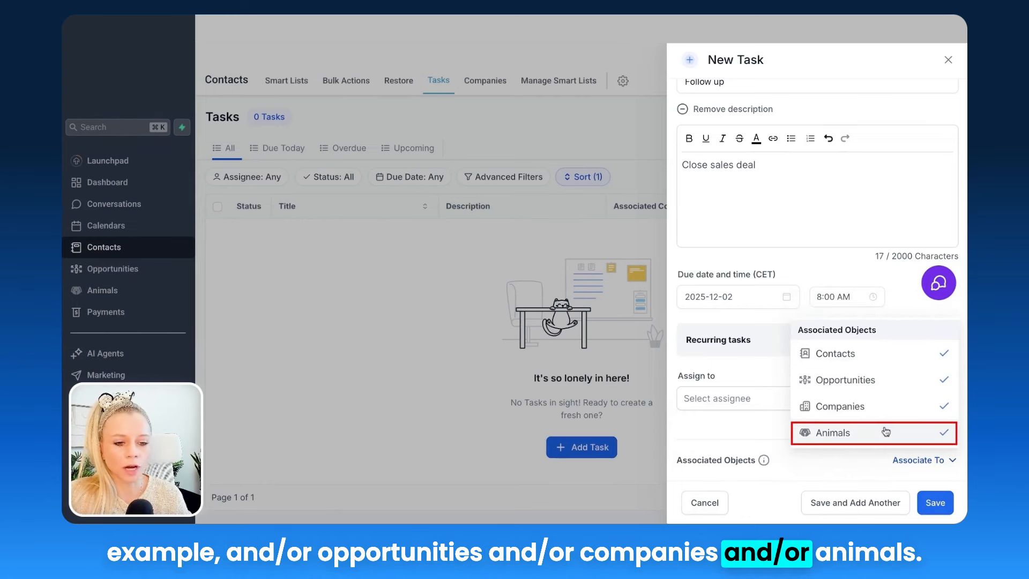
pyautogui.scroll(-1, 846, 464)
pyautogui.scroll(-2, 846, 465)
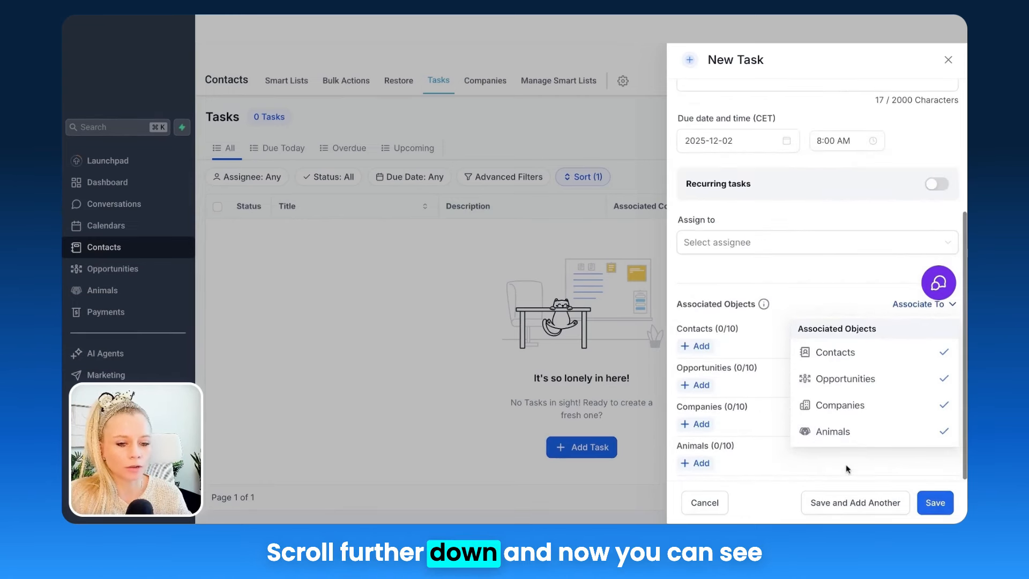
# Step: Link two contacts and the animals Pepsi and Fipsi to the task
pyautogui.click(795, 305)
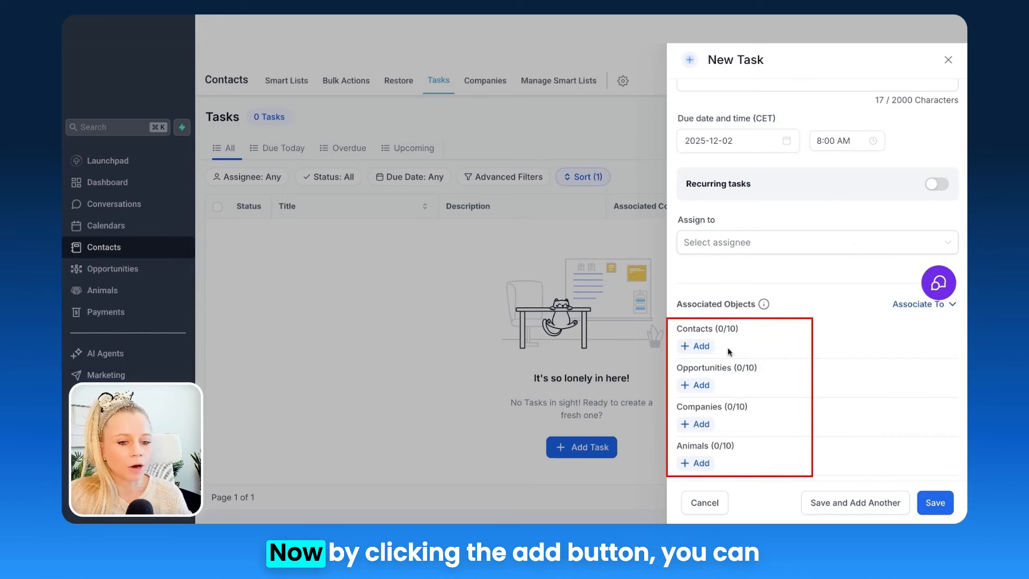
pyautogui.click(696, 346)
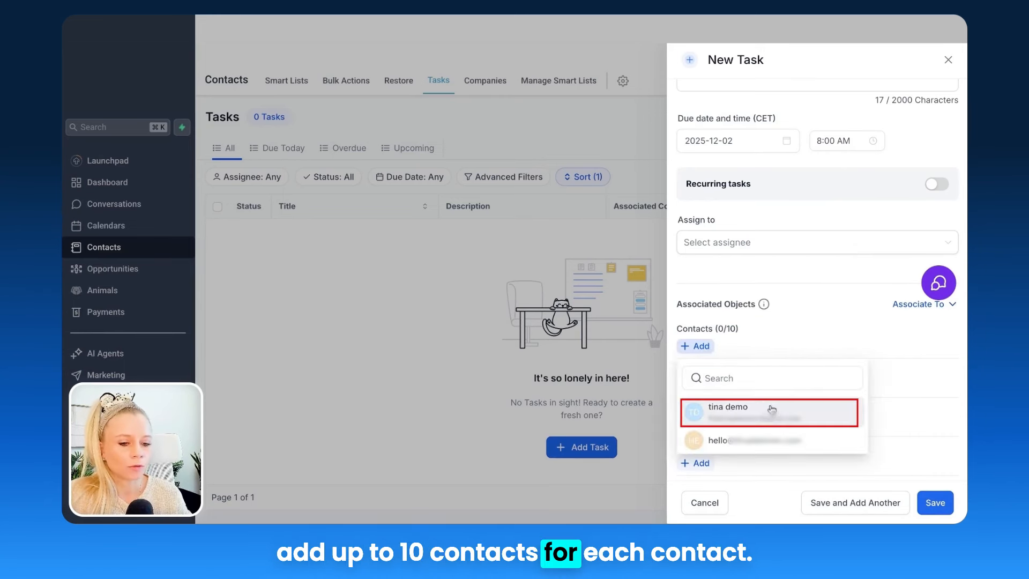
pyautogui.click(806, 405)
pyautogui.click(793, 439)
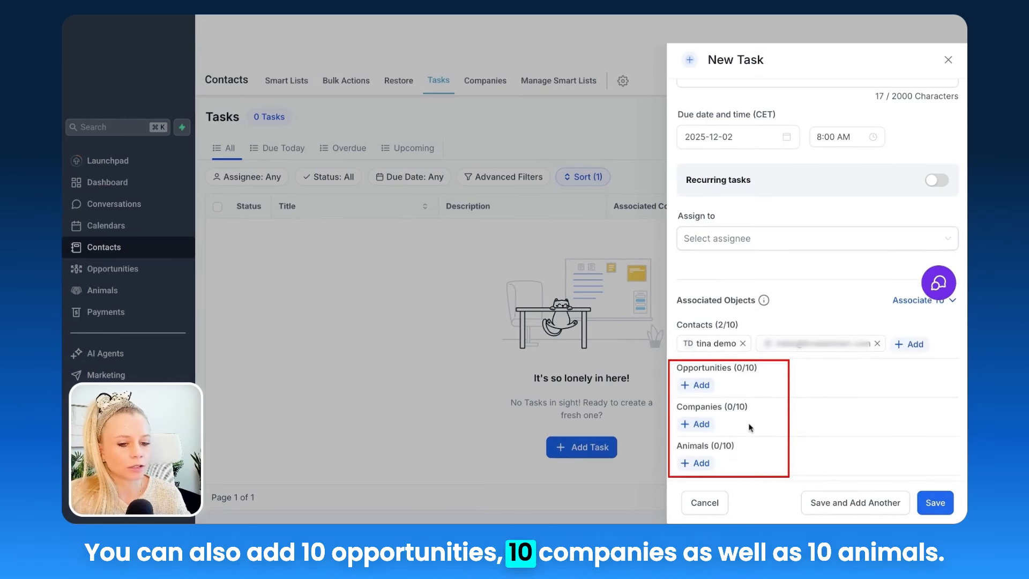
pyautogui.click(707, 464)
pyautogui.click(718, 411)
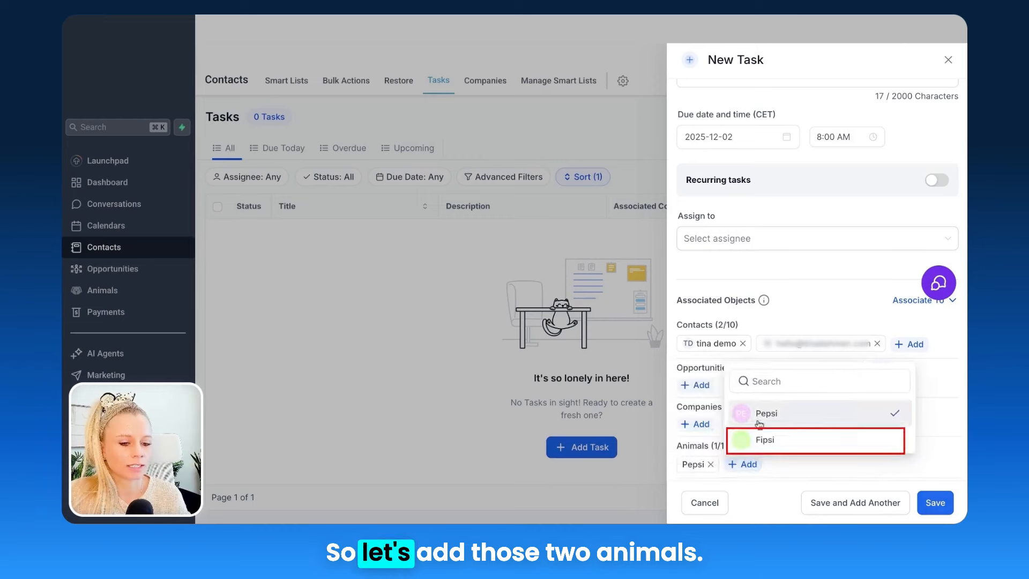
pyautogui.click(780, 439)
# Step: Link the company Fipsi LLC, leave Opportunities empty, and save the Follow up task
pyautogui.click(696, 424)
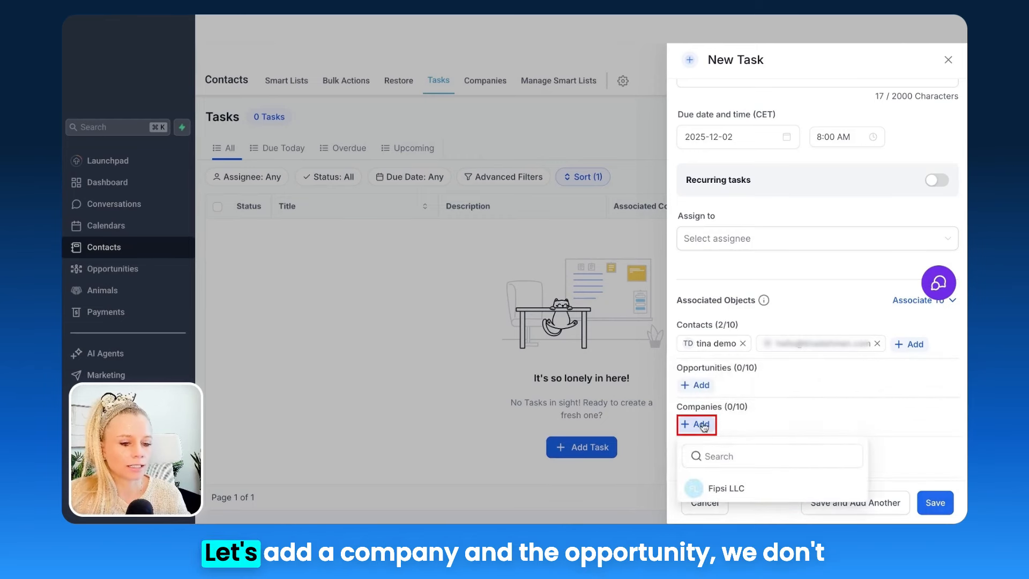
pyautogui.click(724, 489)
pyautogui.click(693, 385)
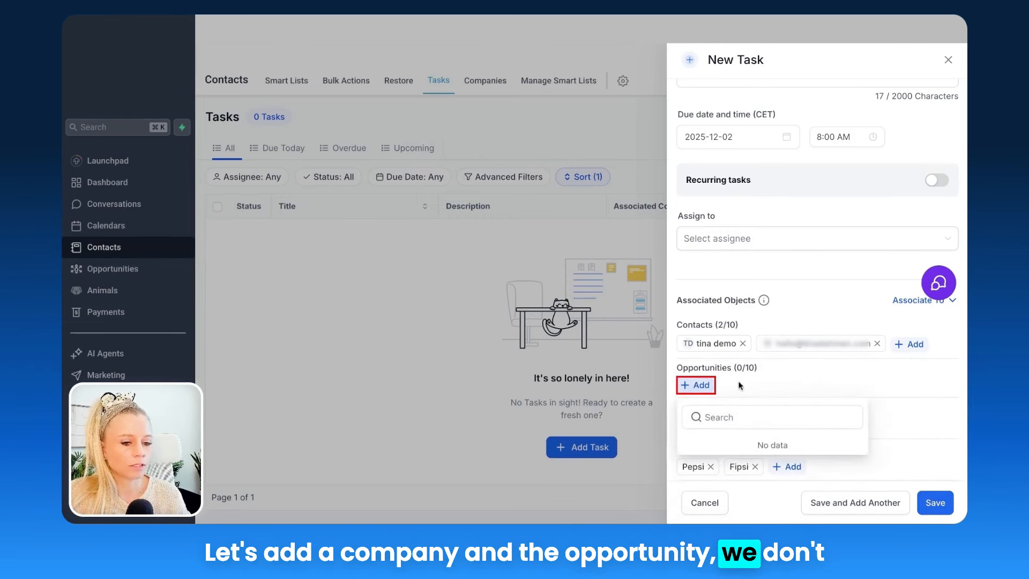
pyautogui.click(771, 381)
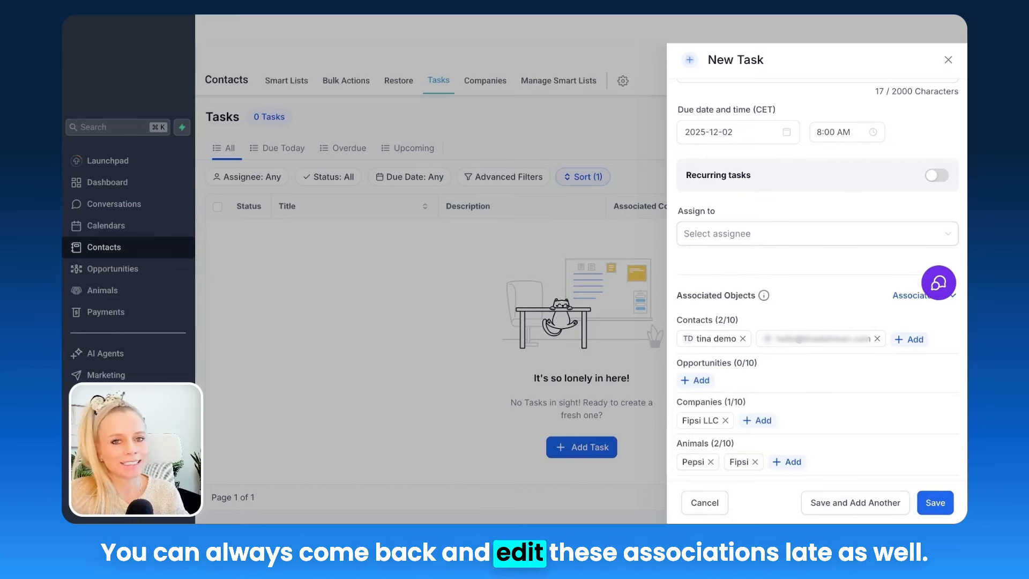
pyautogui.click(936, 502)
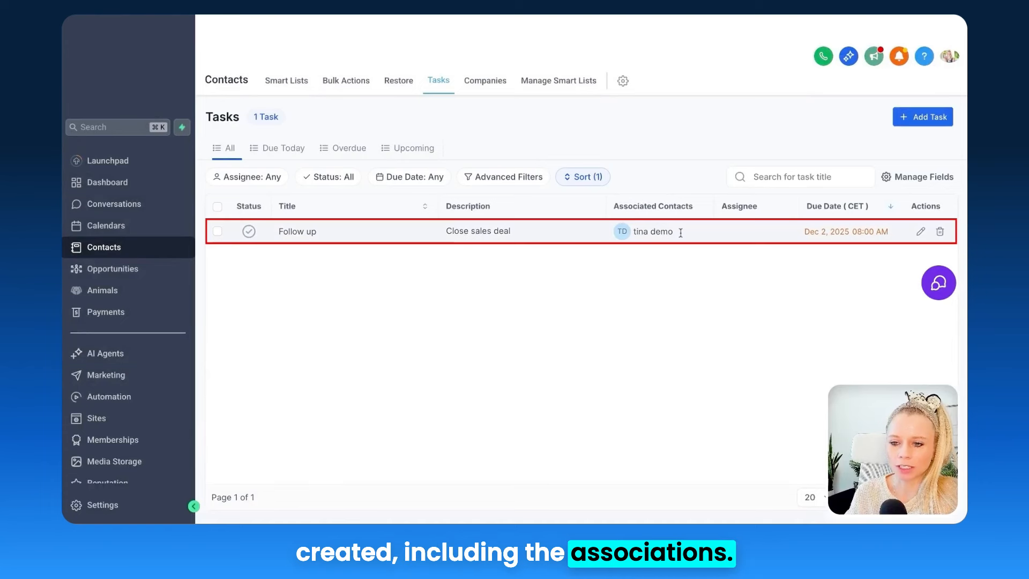
# Step: Remove the second contact chip from the Follow up task and save the edit
pyautogui.click(921, 232)
pyautogui.scroll(-3, 747, 416)
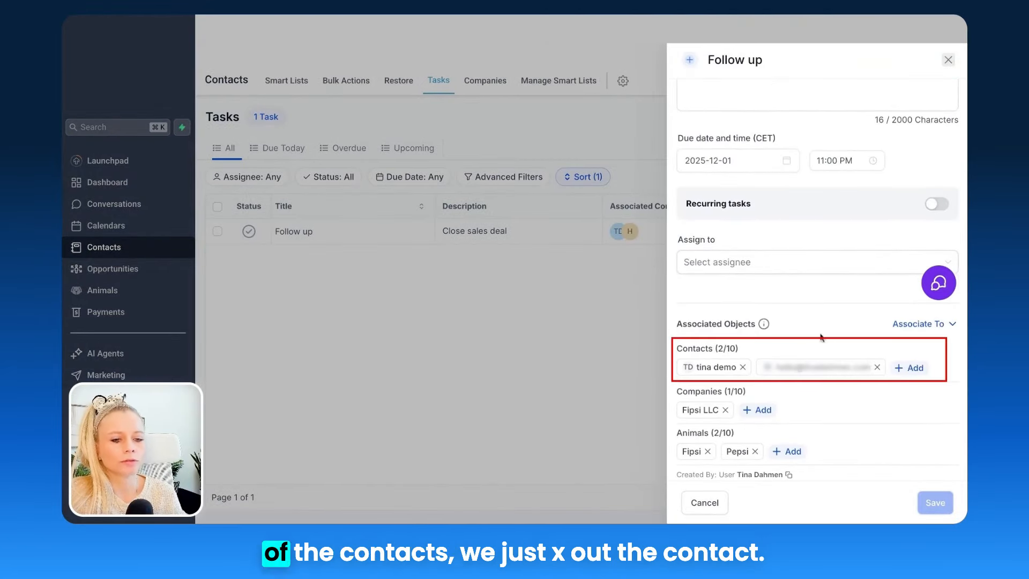
pyautogui.click(877, 367)
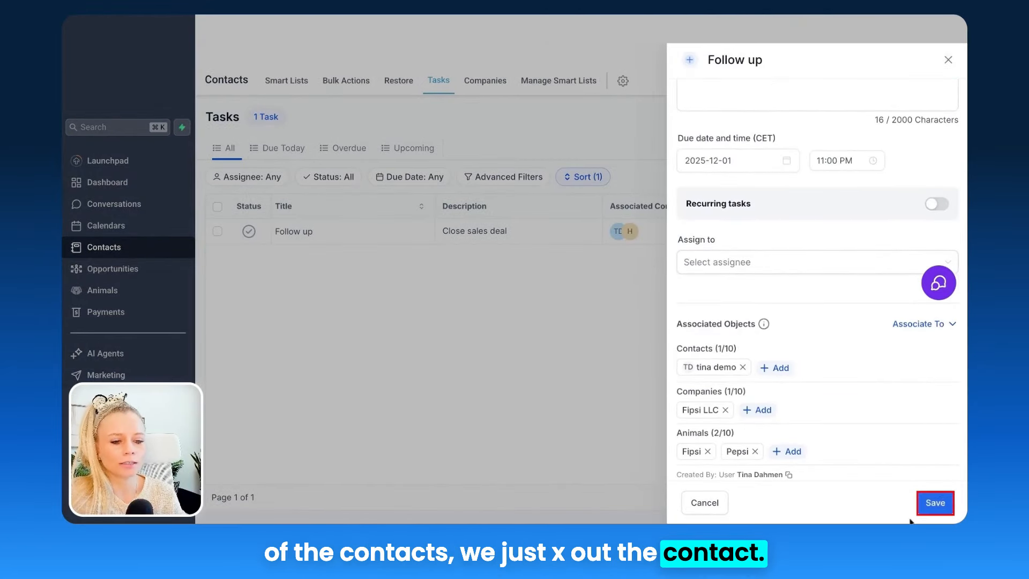
pyautogui.click(941, 501)
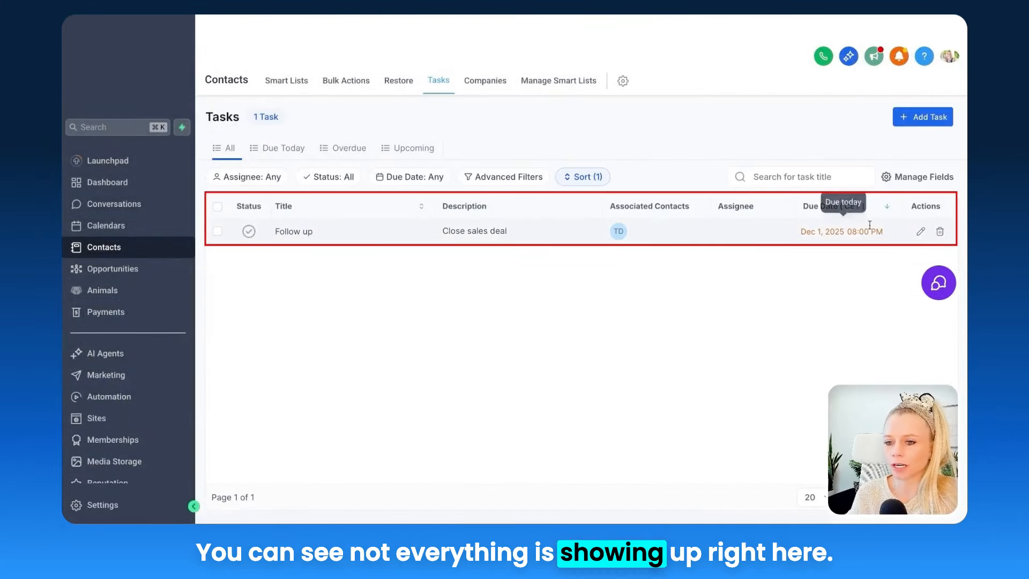
# Step: Add Associated Opportunities and Associated Animals columns to the Tasks table and scroll to them
pyautogui.click(933, 183)
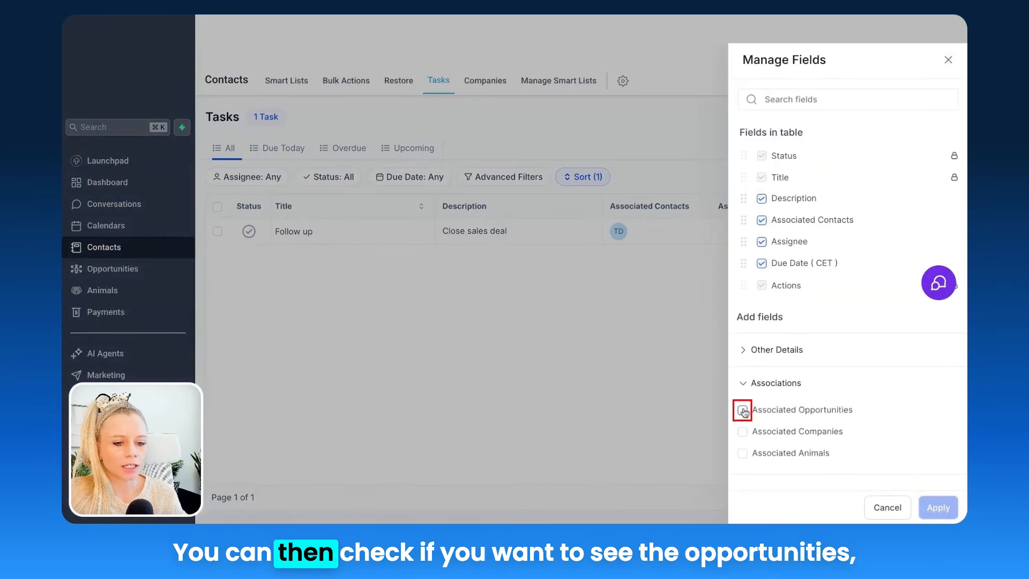
pyautogui.click(743, 411)
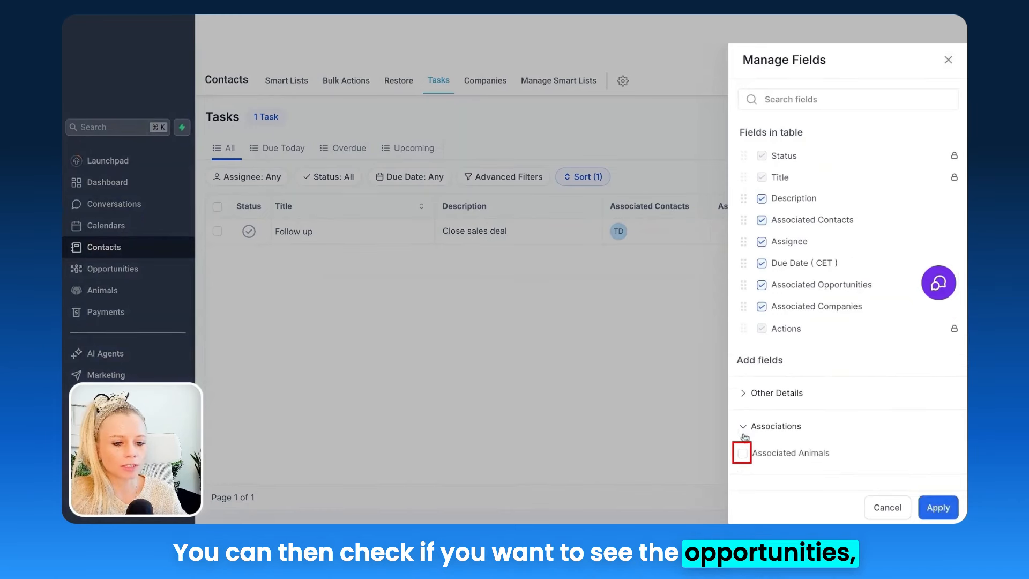
pyautogui.click(742, 453)
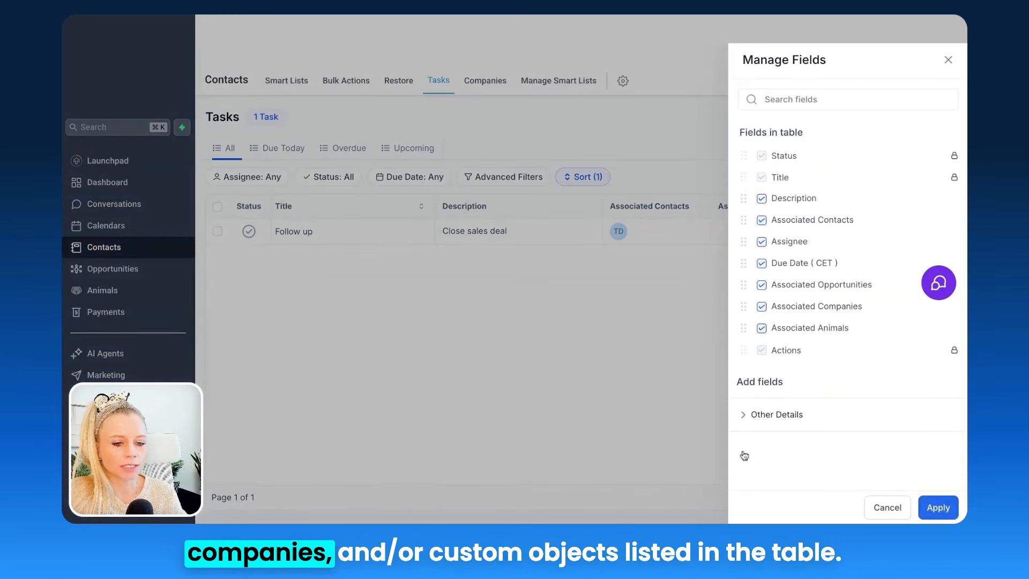
pyautogui.click(933, 509)
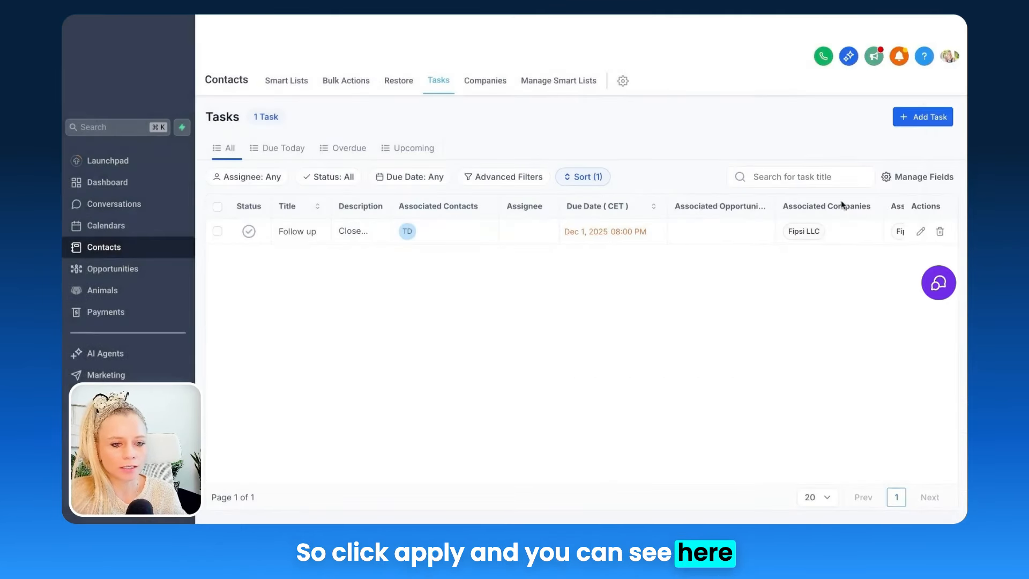
pyautogui.hscroll(3, 778, 220)
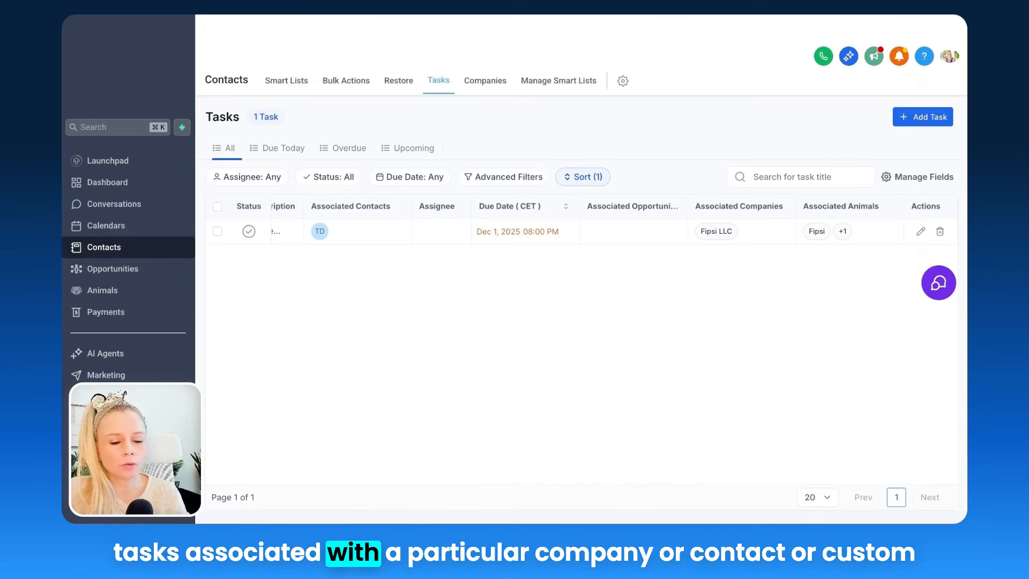
# Step: Add an advanced filter: Associated Contacts contains any the demo contact
pyautogui.click(503, 177)
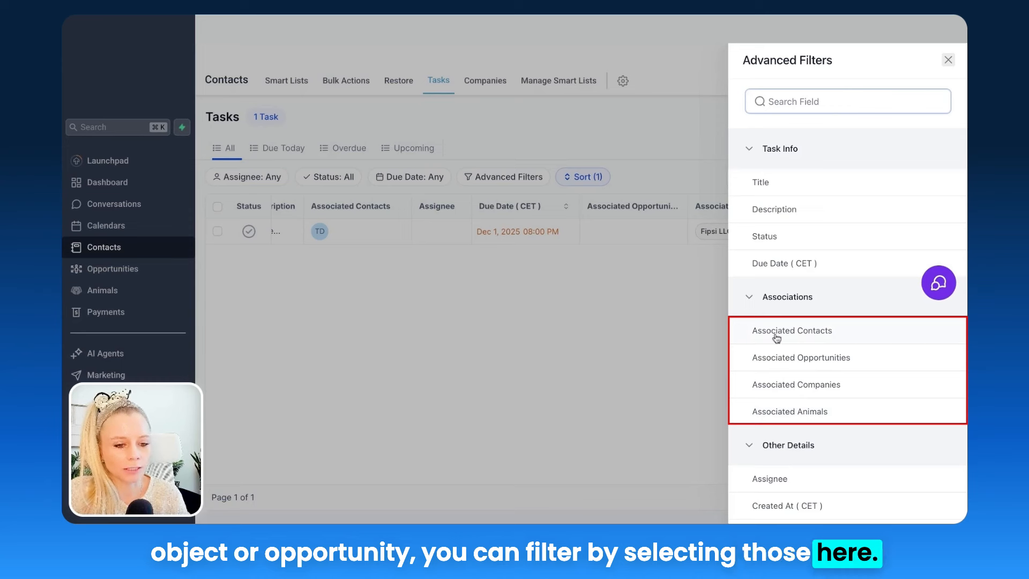
pyautogui.click(834, 338)
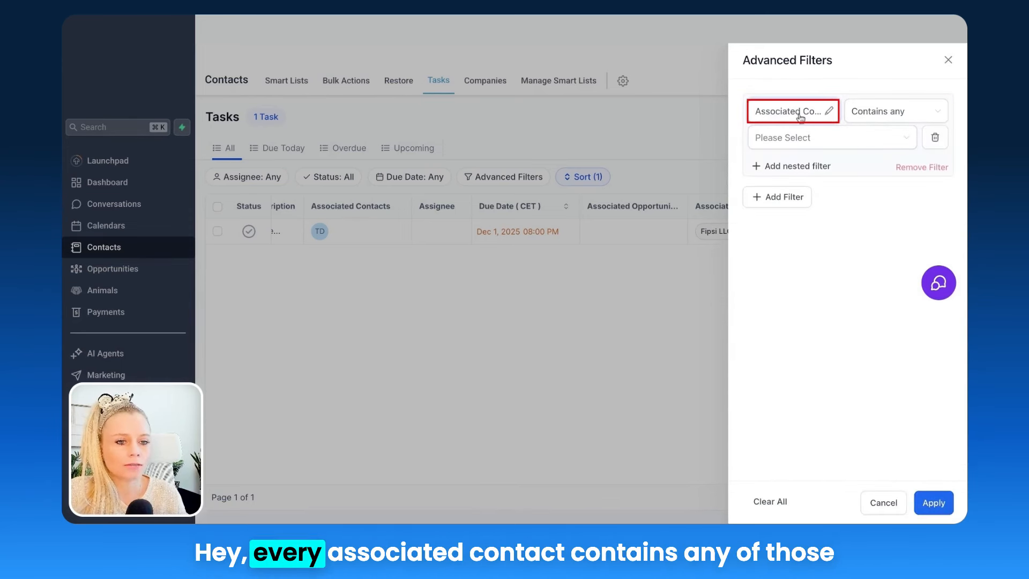
pyautogui.click(880, 140)
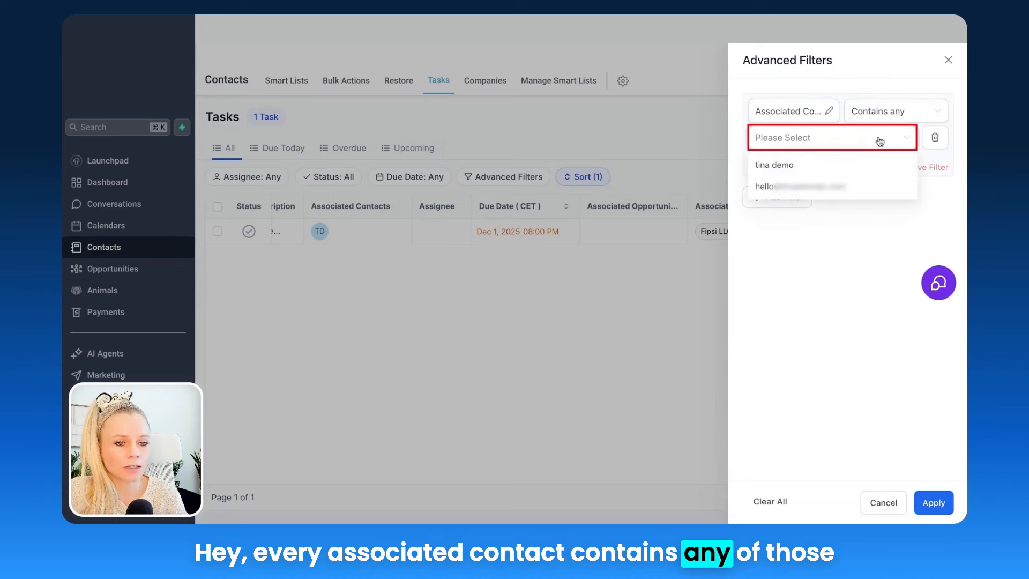
pyautogui.click(866, 165)
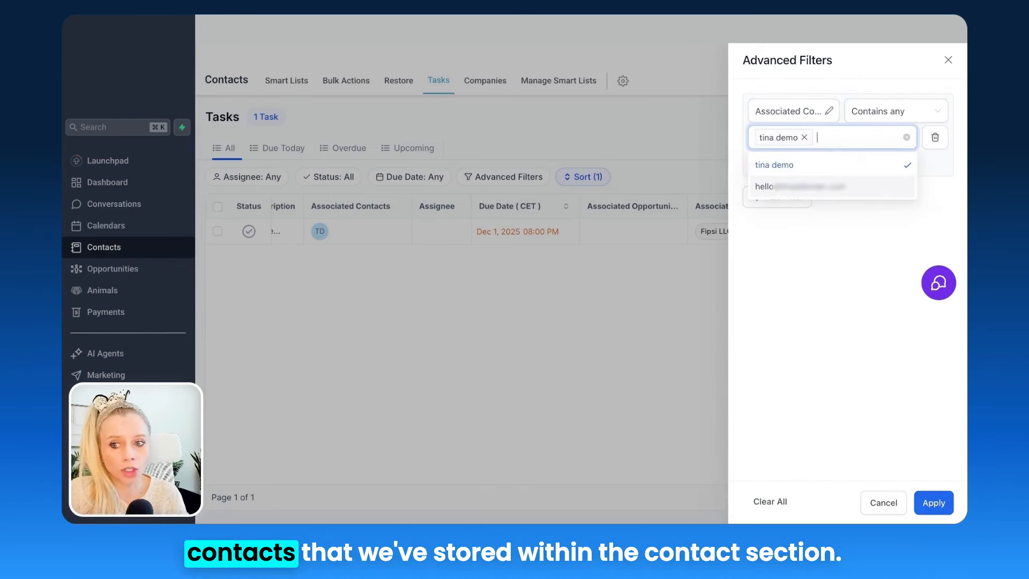
pyautogui.click(849, 237)
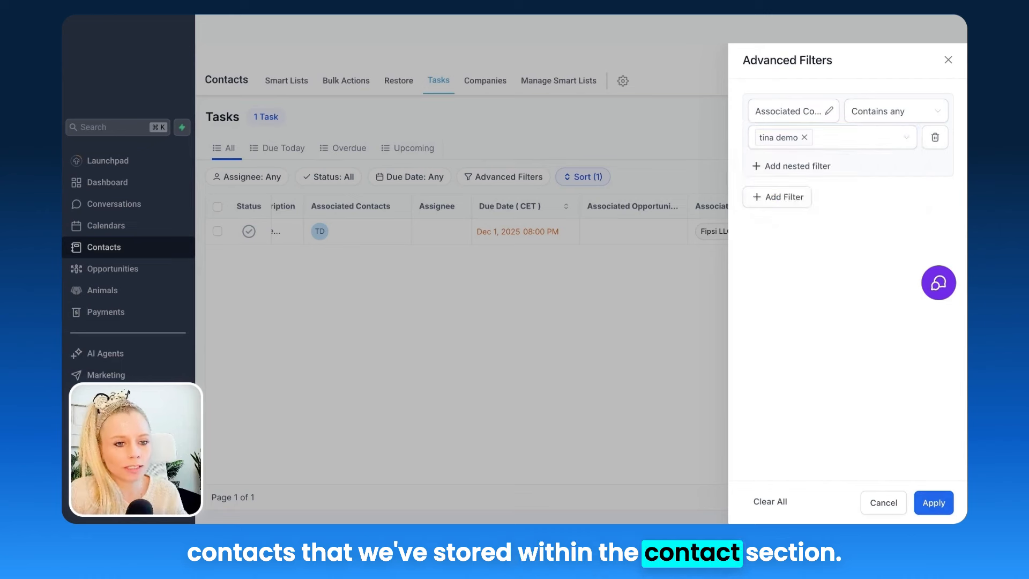
pyautogui.click(797, 168)
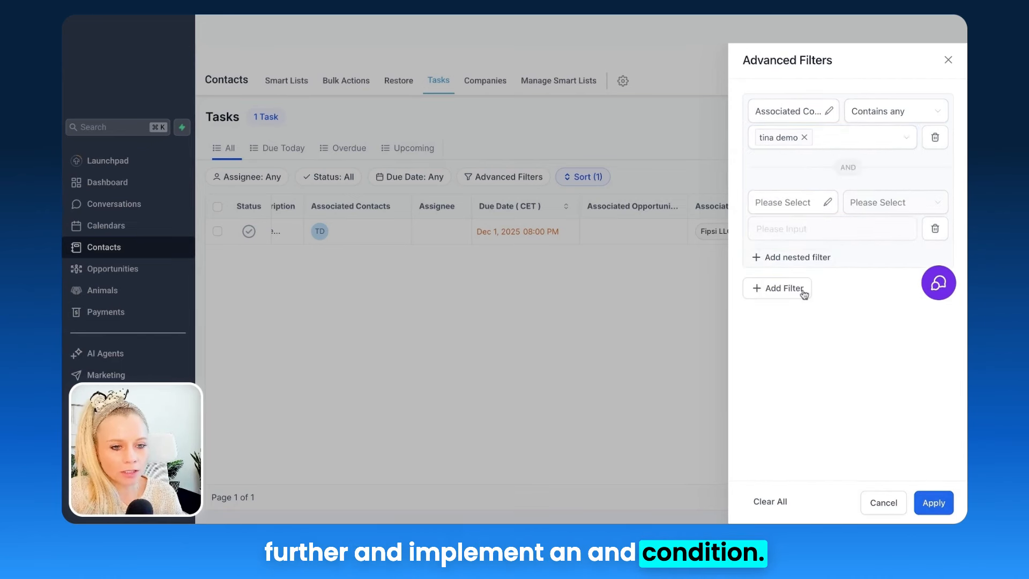
pyautogui.click(935, 229)
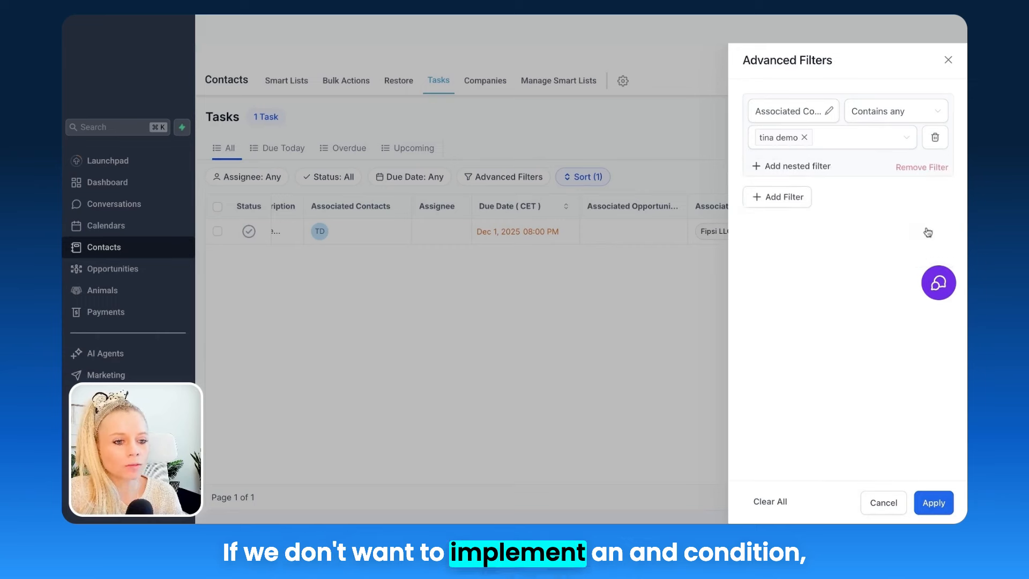
# Step: Add an OR filter for Associated Companies containing Fipsi LLC and apply both filters
pyautogui.click(790, 197)
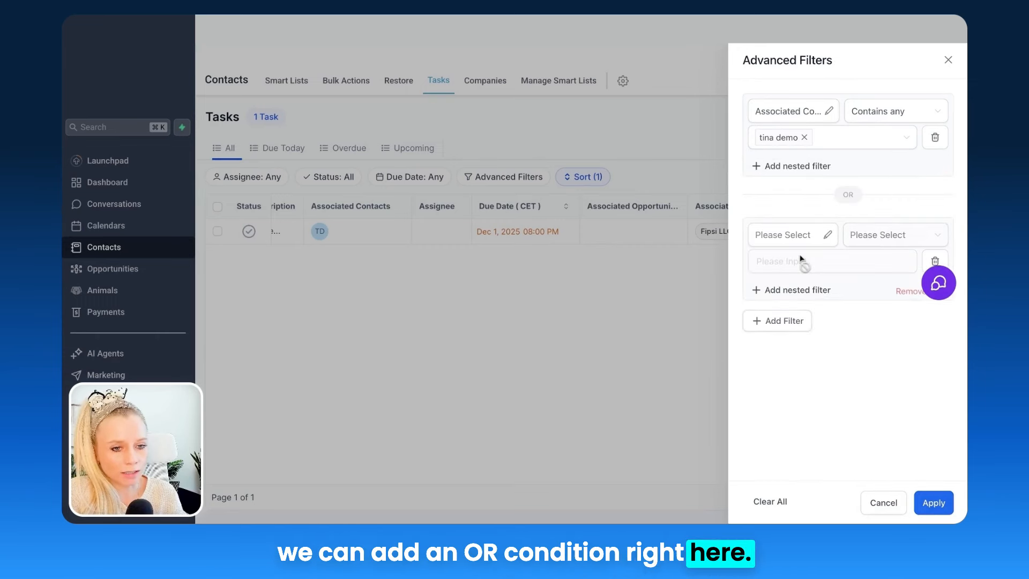
pyautogui.click(793, 236)
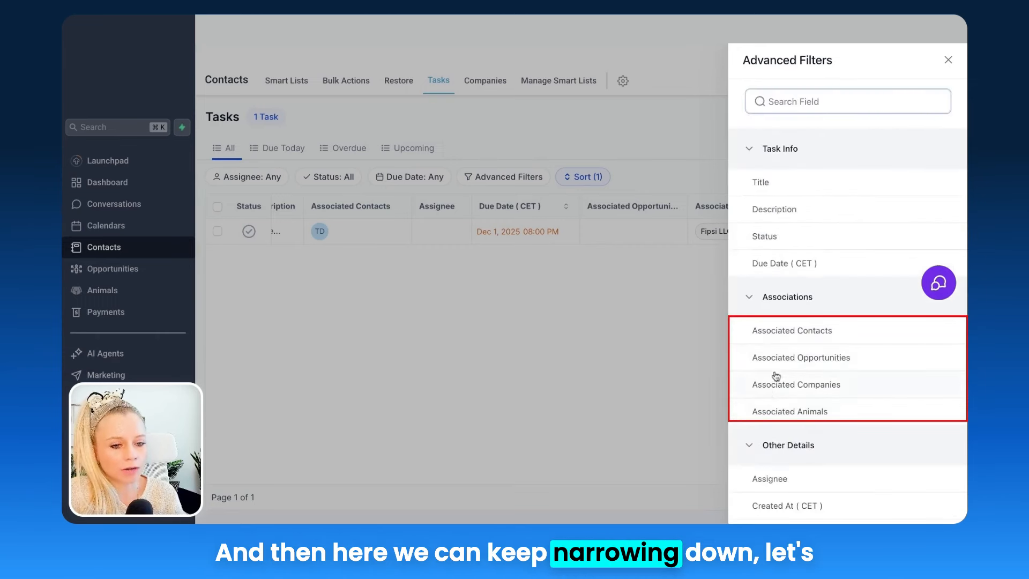
pyautogui.click(827, 391)
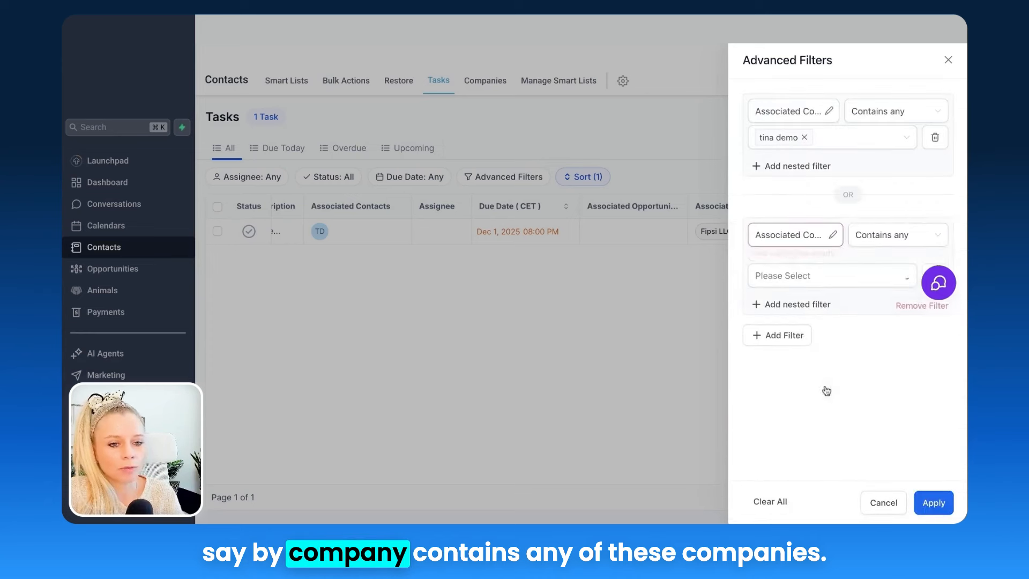
pyautogui.click(844, 265)
pyautogui.click(826, 292)
pyautogui.click(852, 345)
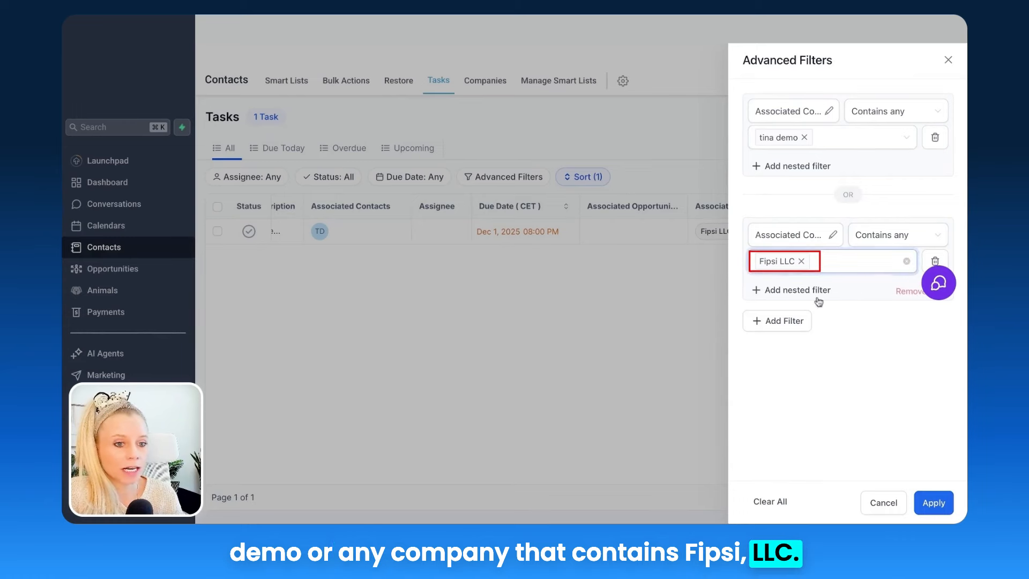
pyautogui.click(937, 506)
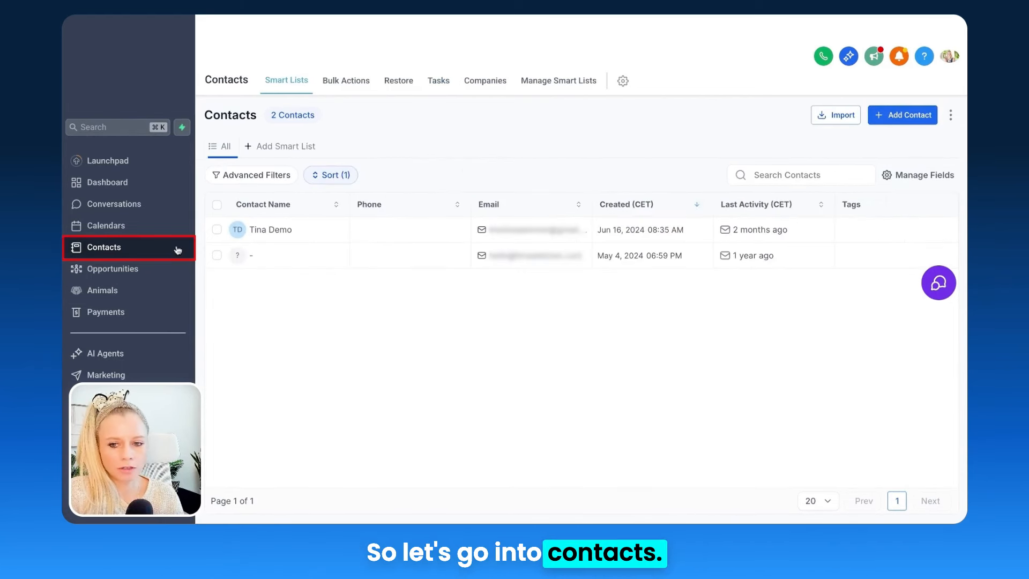
# Step: Open the demo contact's record and view the Follow up task's associated contacts, animals and company
pyautogui.click(289, 233)
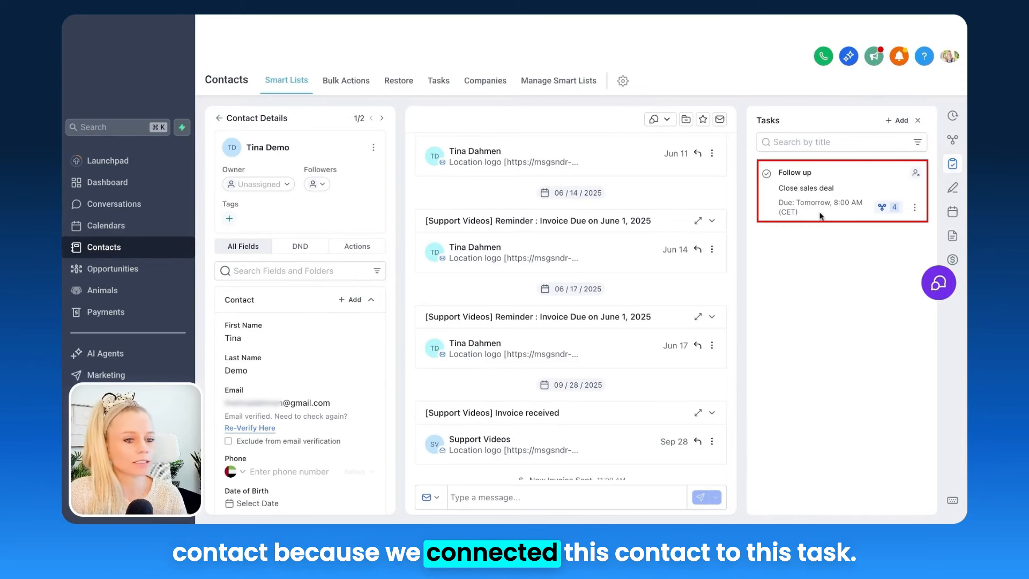
pyautogui.click(888, 211)
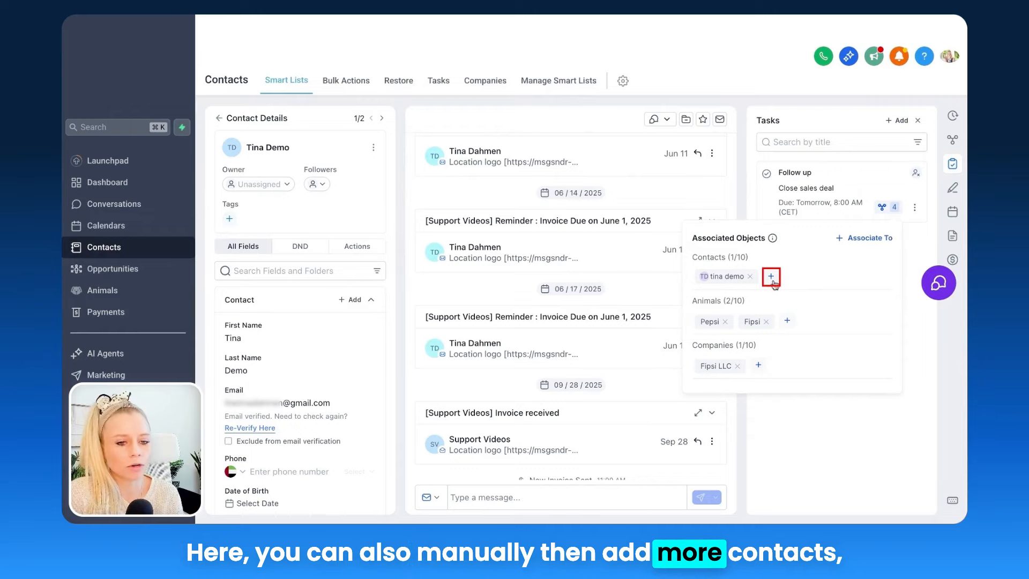
pyautogui.click(860, 243)
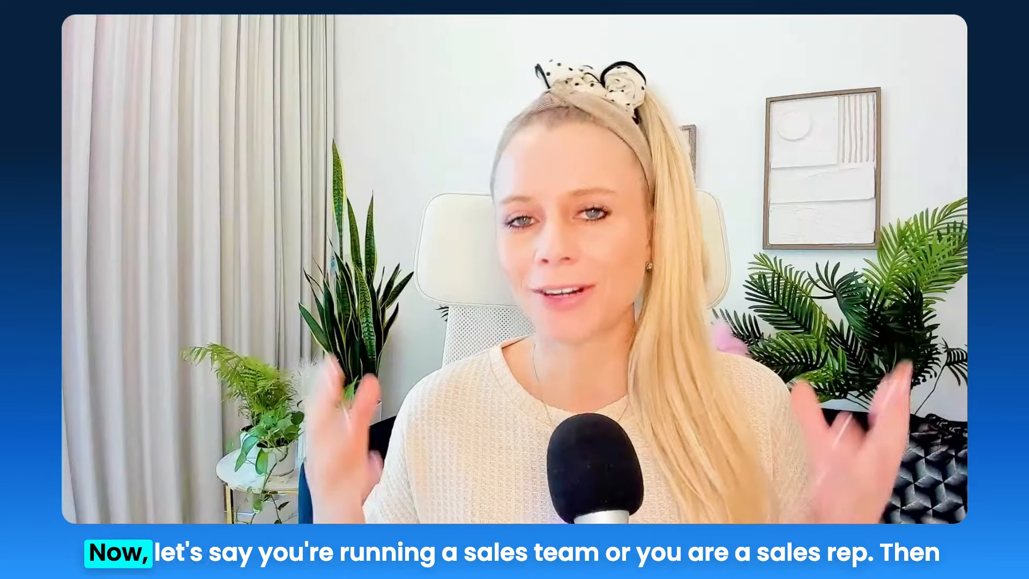